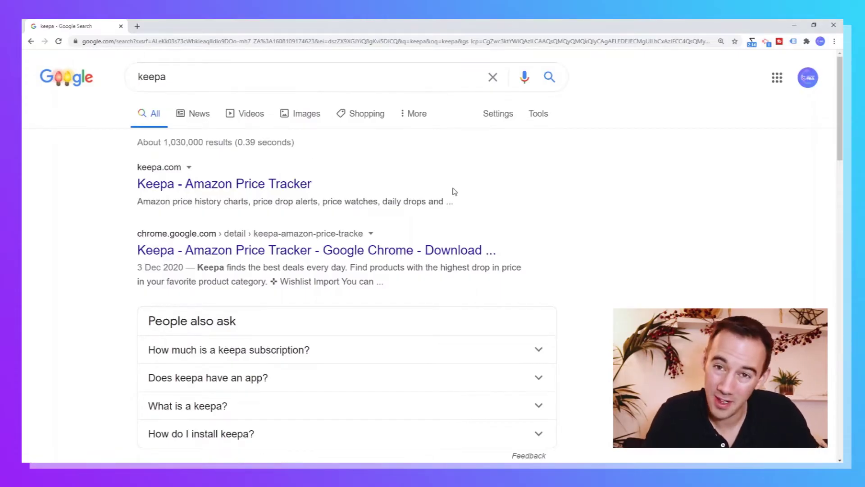
Add the Keepa – Amazon Price Tracker extension to Chrome from its Chrome Web Store page
click(290, 251)
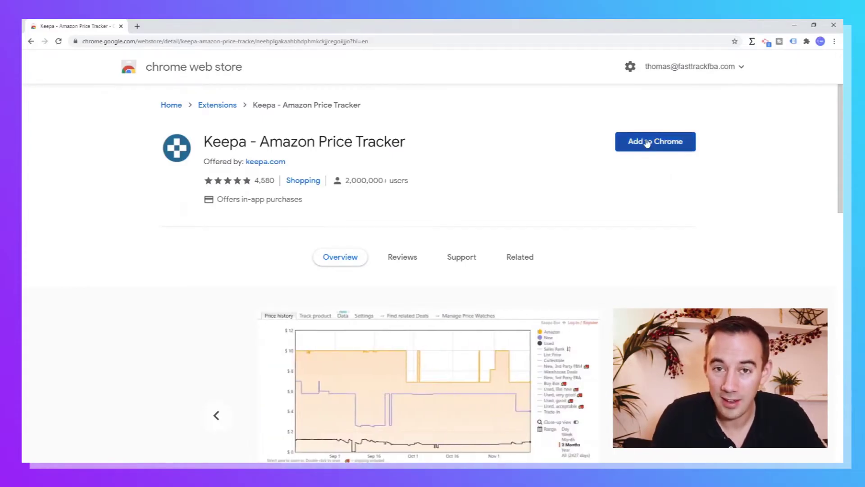
click(648, 143)
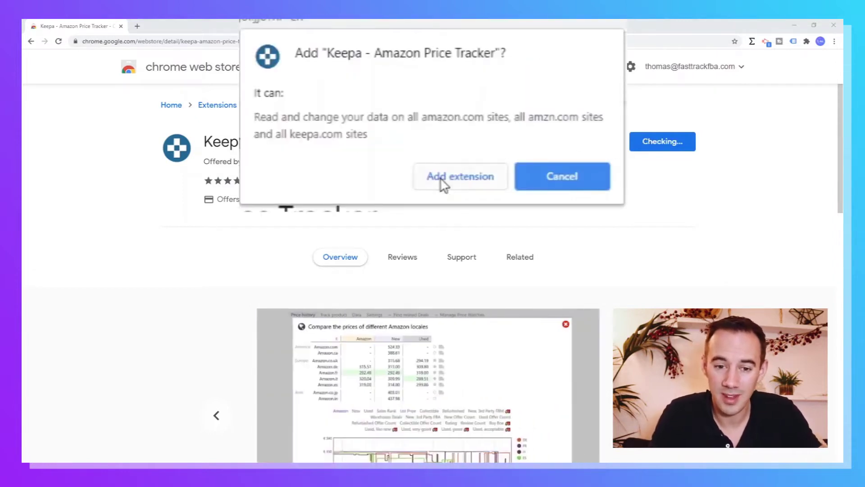
click(442, 180)
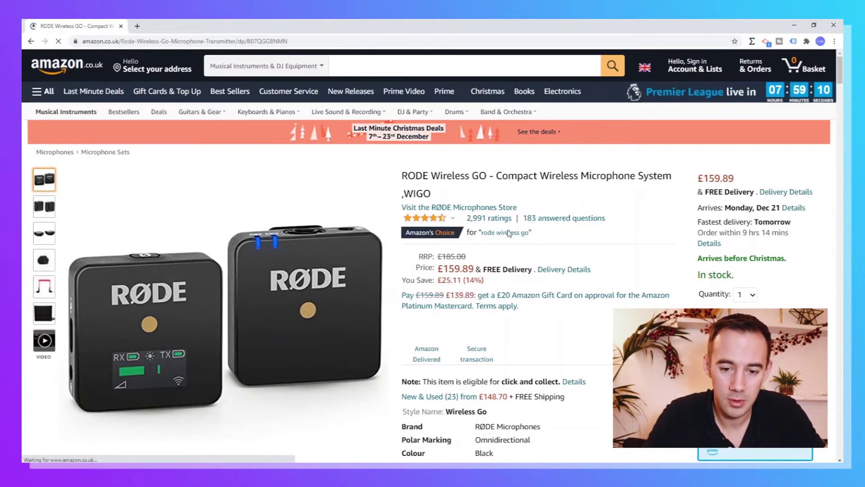
Scroll the RODE Wireless GO page down to the Keepa chart and show the installed extensions list
scroll(428, 271, down, 6)
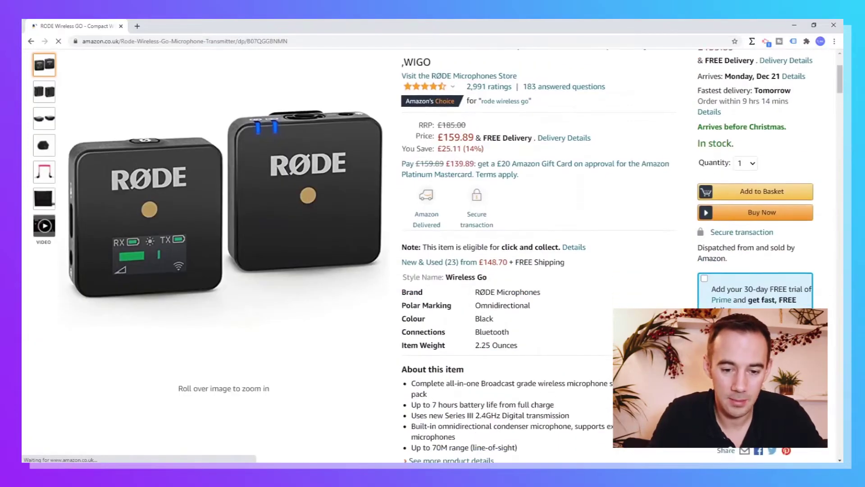
scroll(434, 174, down, 5)
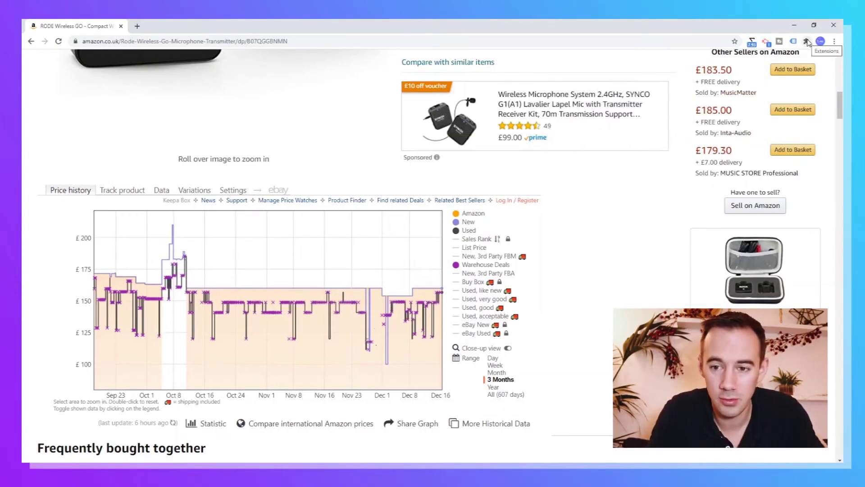
click(806, 42)
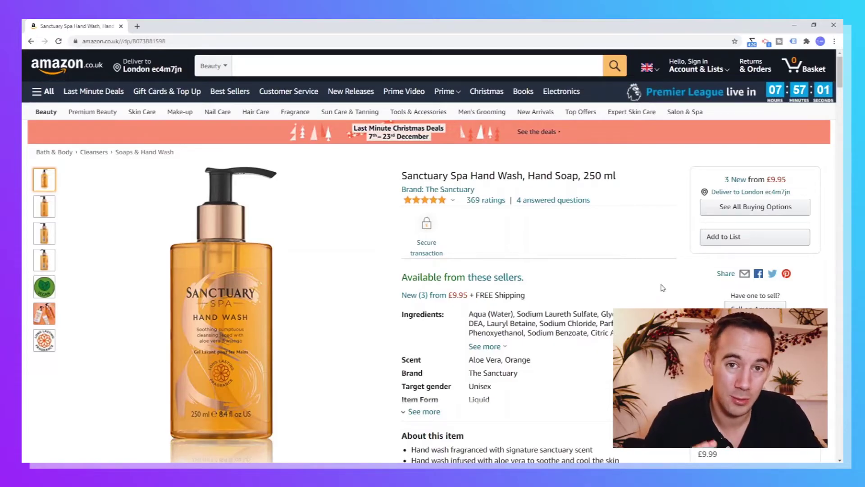
Scroll the Sanctuary Spa Hand Wash 250 ml page to Keepa's 3-month price-history graph
scroll(662, 288, down, 10)
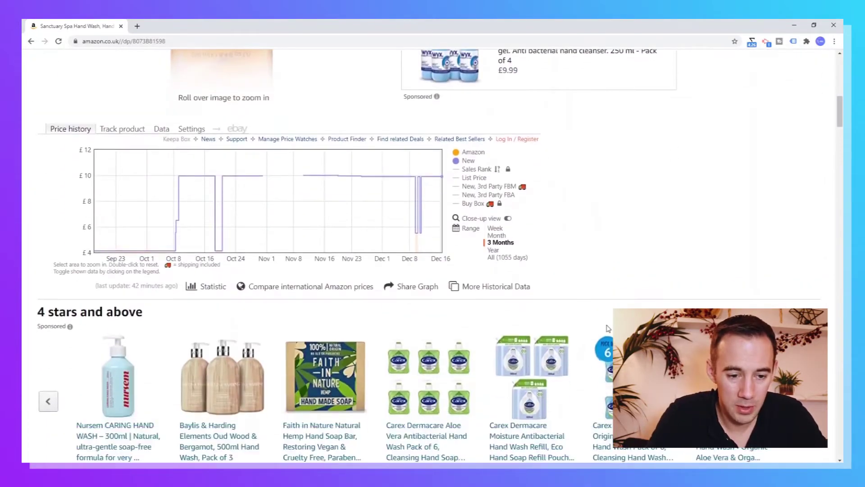
scroll(608, 326, up, 1)
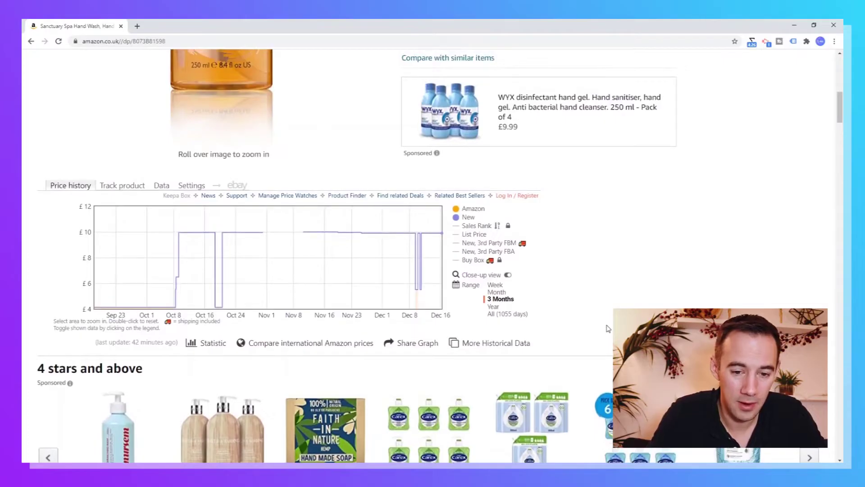
scroll(608, 328, up, 5)
scroll(608, 328, left, 3)
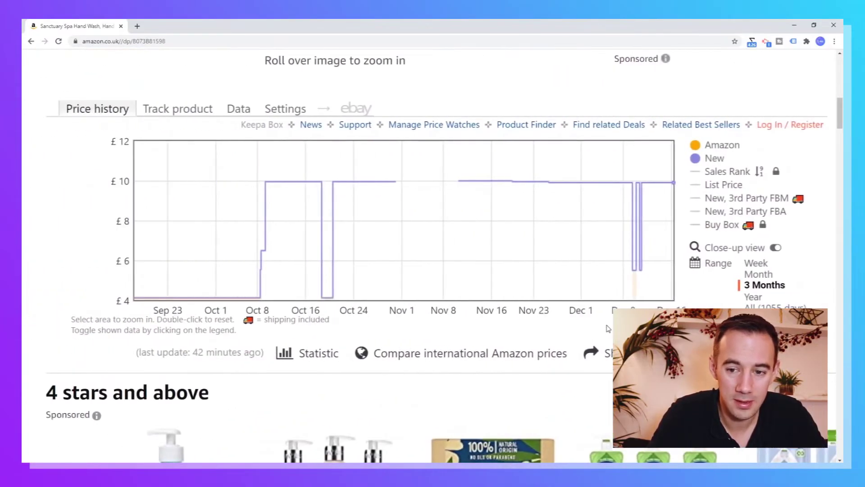
scroll(608, 327, up, 1)
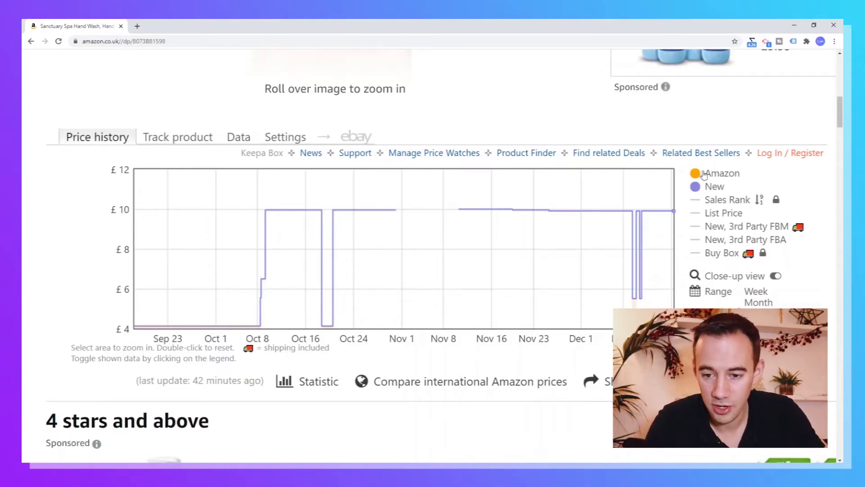
Toggle the New, Sales Rank and Amazon legend series until only the Amazon price line (£3.66–£5.99) shows
click(710, 186)
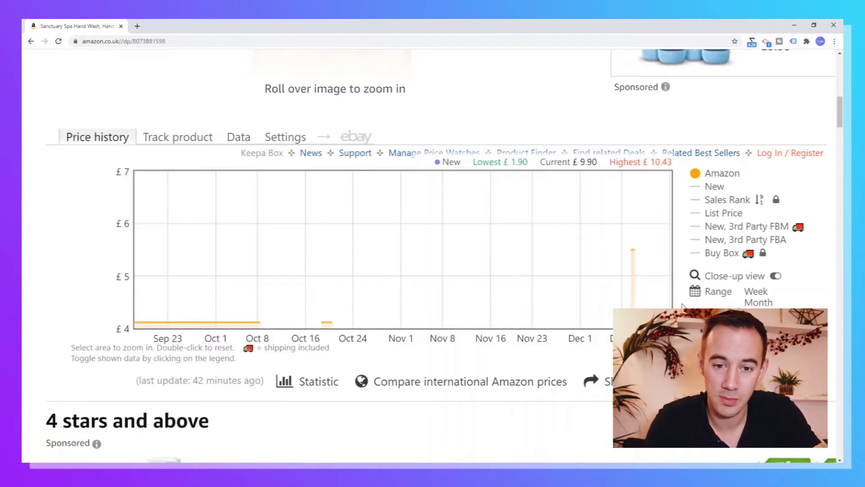
mouse_move(325, 176)
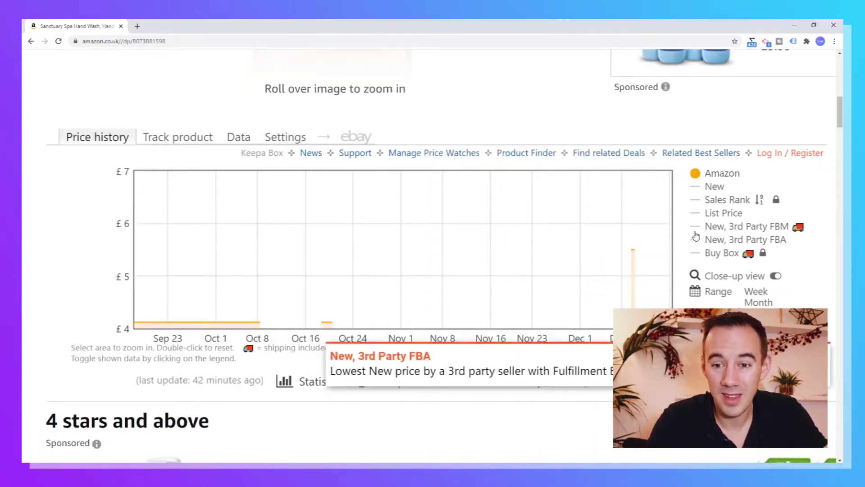
click(698, 188)
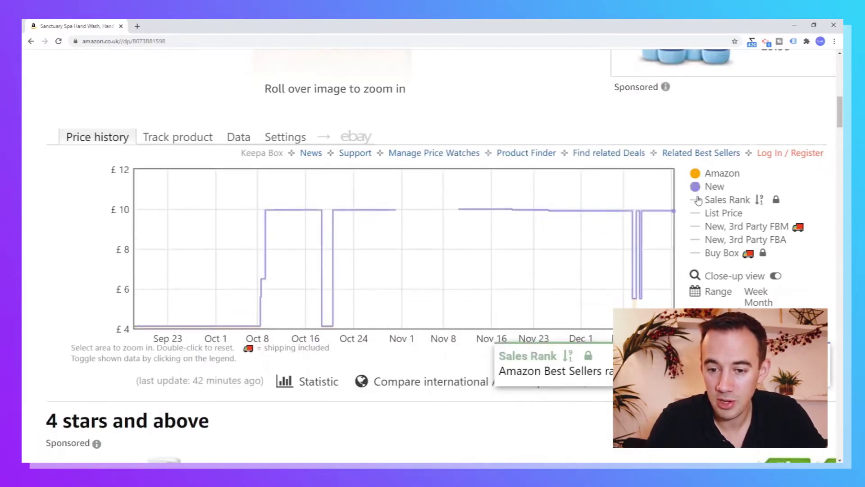
click(696, 199)
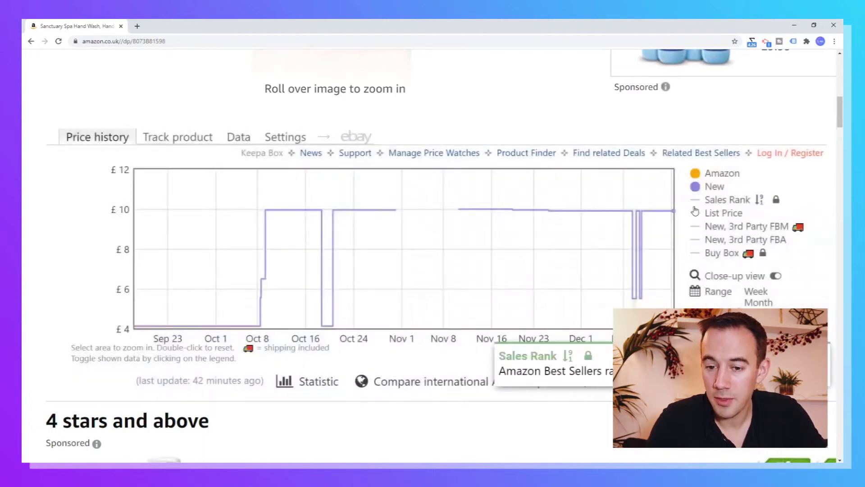
click(696, 189)
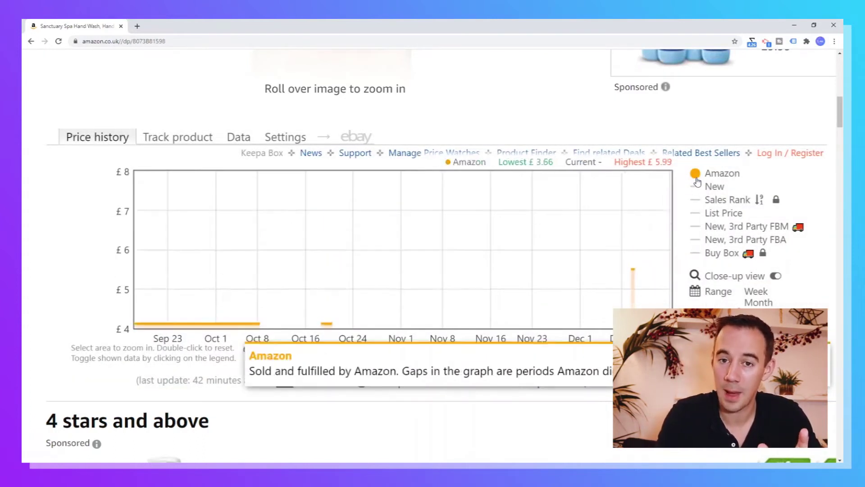
click(697, 176)
click(697, 176)
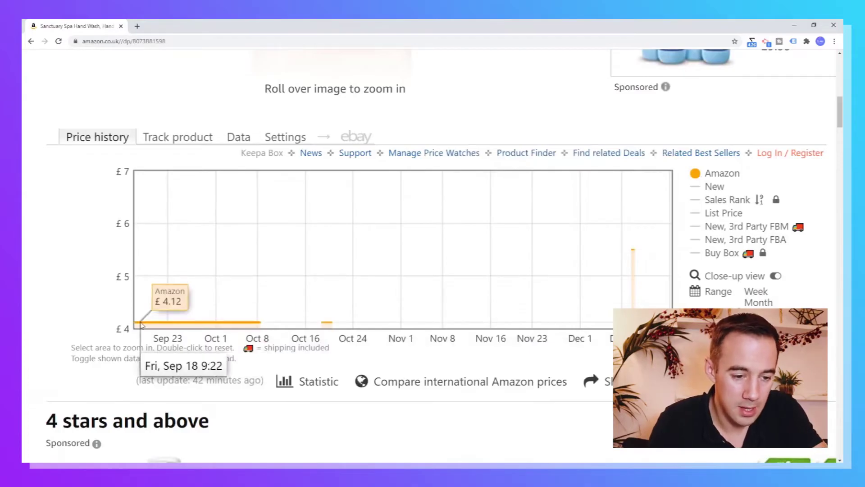
mouse_move(166, 331)
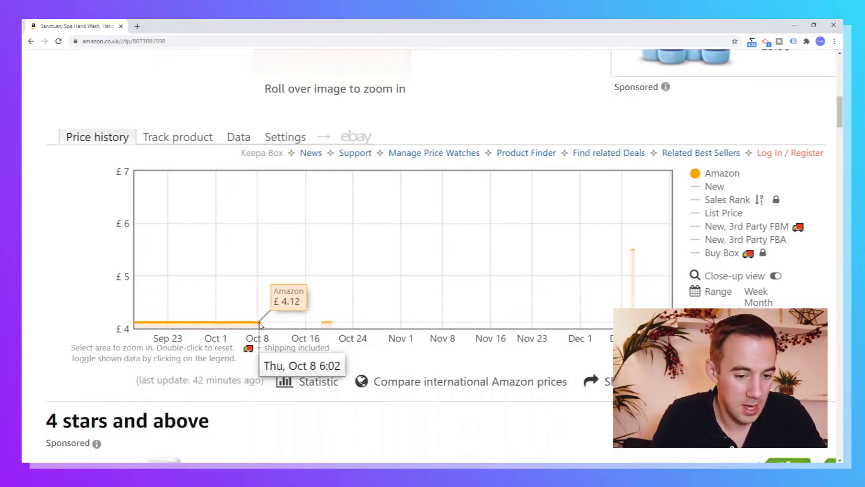
mouse_move(328, 324)
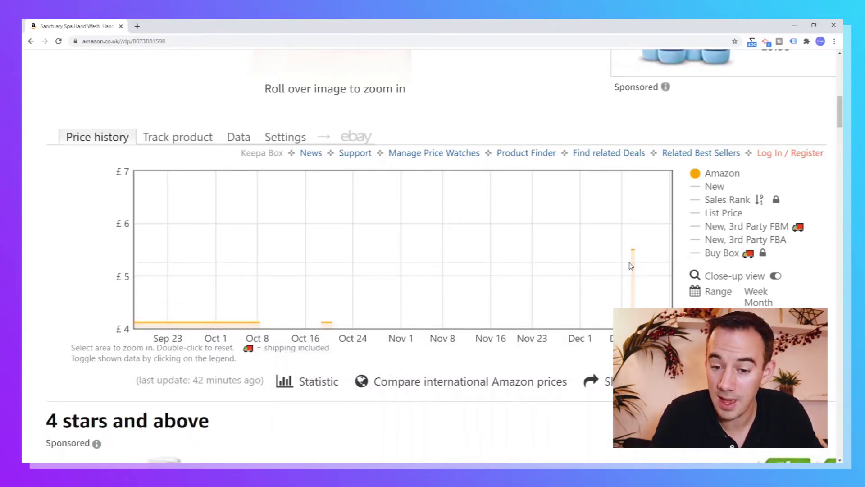
mouse_move(635, 264)
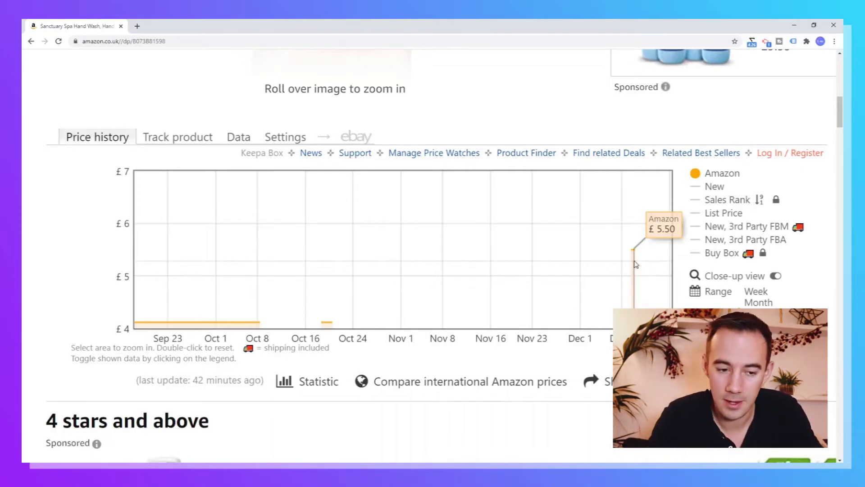
Turn the New price series back on, showing it rise to about £10 and end at £9.90
click(695, 187)
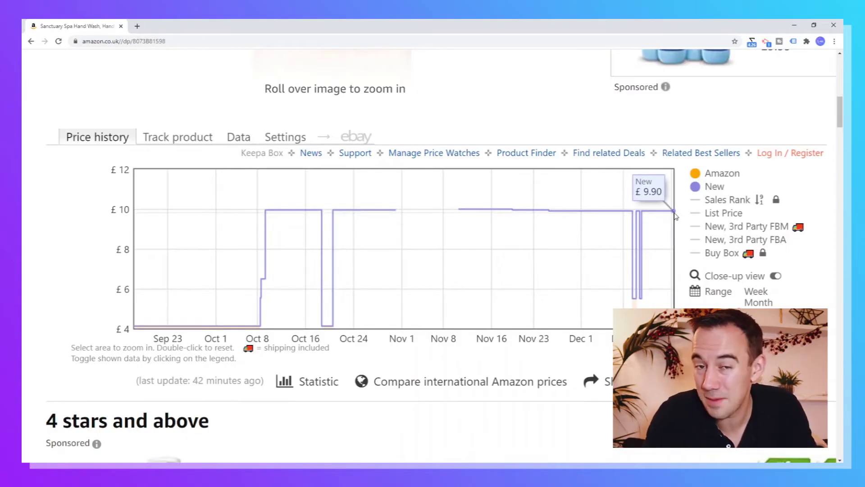
Open the 'New (3) from' offers listing in a new tab and browse its sellers
scroll(675, 216, up, 10)
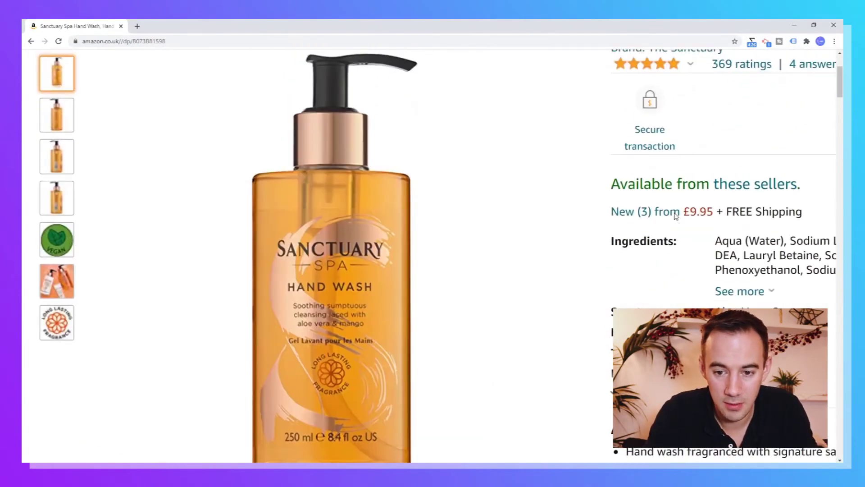
right_click(658, 214)
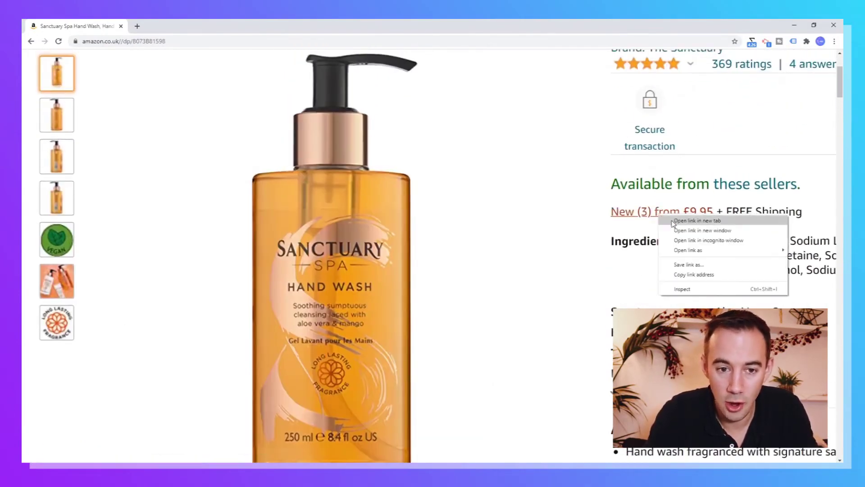
click(673, 221)
click(198, 25)
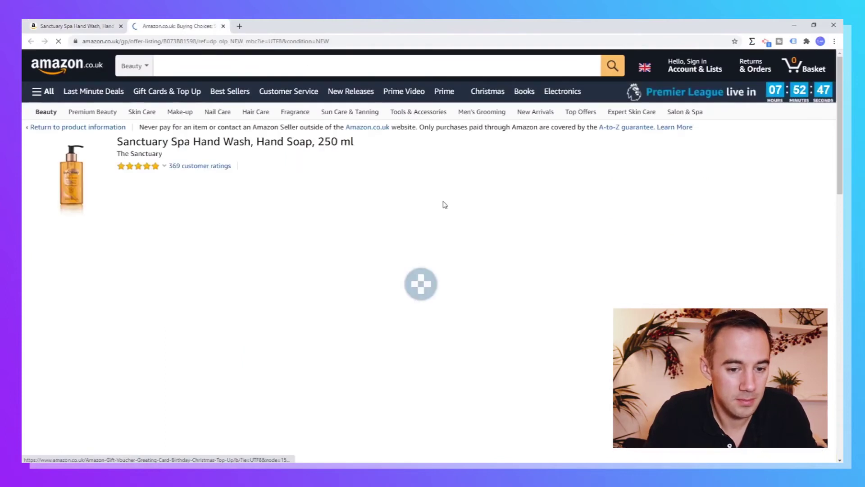
scroll(392, 294, down, 6)
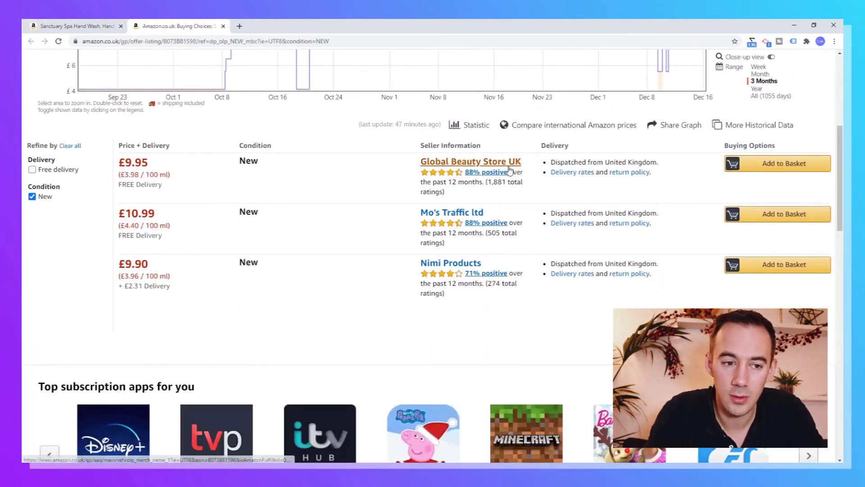
Return to the Sanctuary Spa product tab and its Keepa chart ending at £9.90
key(ctrl+shift+Tab)
scroll(512, 251, down, 10)
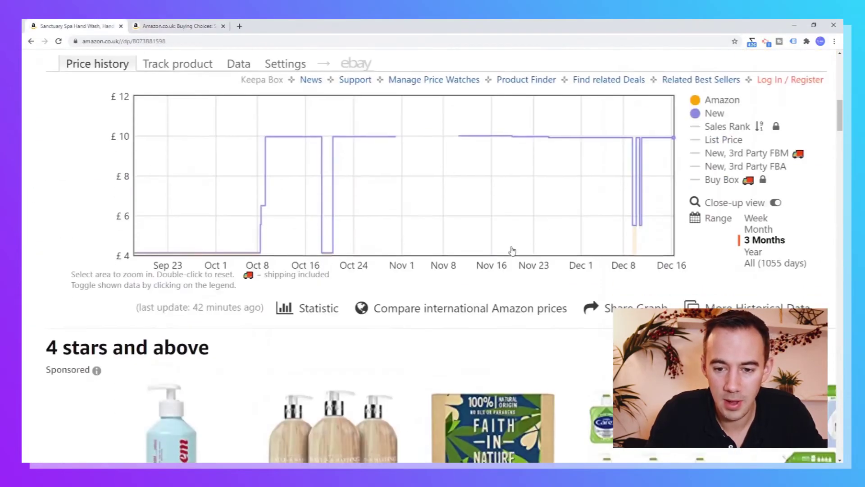
scroll(512, 251, up, 1)
mouse_move(675, 179)
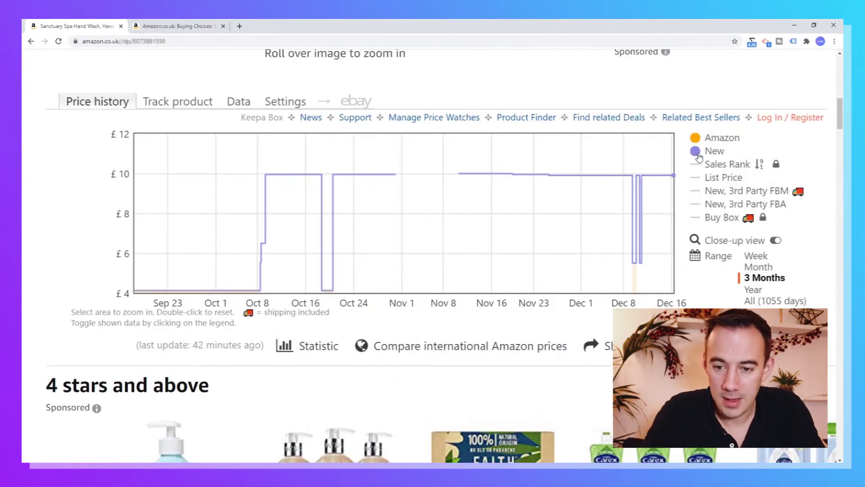
Add the New, 3rd Party FBM series to the chart, reading £14.08 against New £9.95 on Oct 27
mouse_move(697, 198)
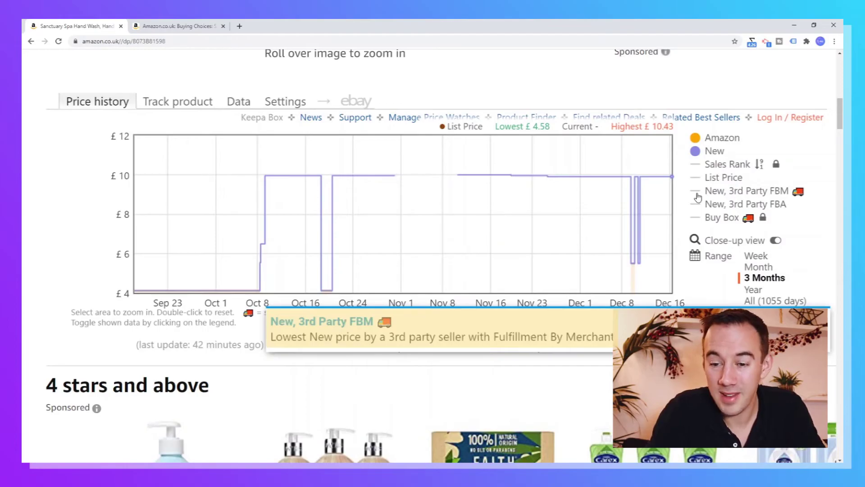
click(698, 197)
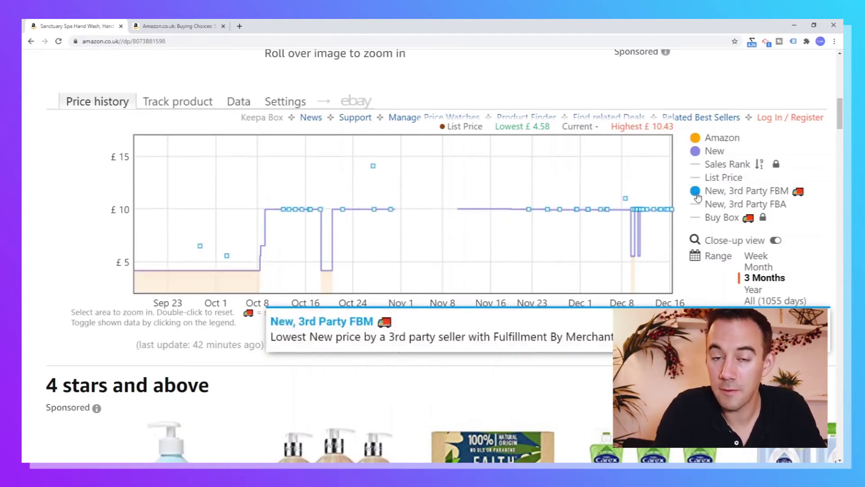
mouse_move(193, 246)
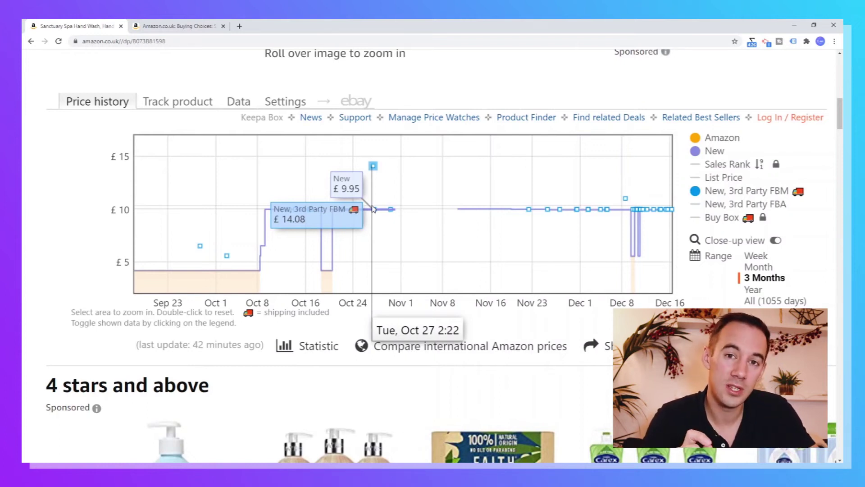
click(561, 211)
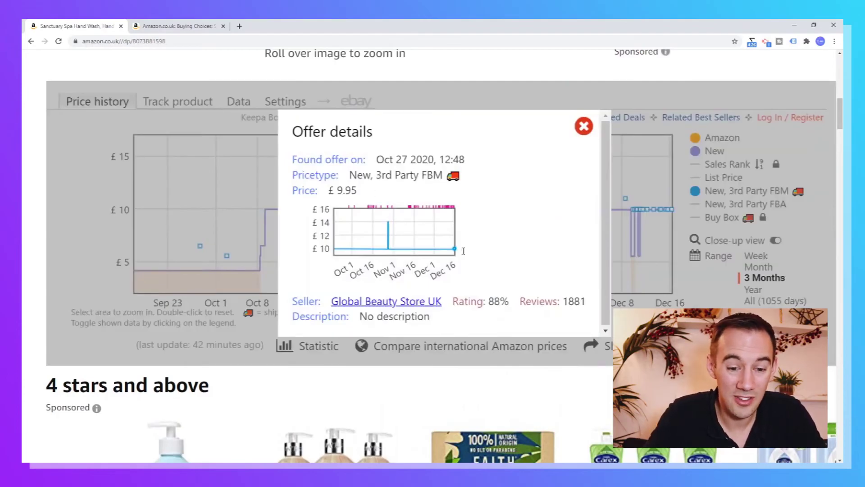
click(584, 126)
click(608, 211)
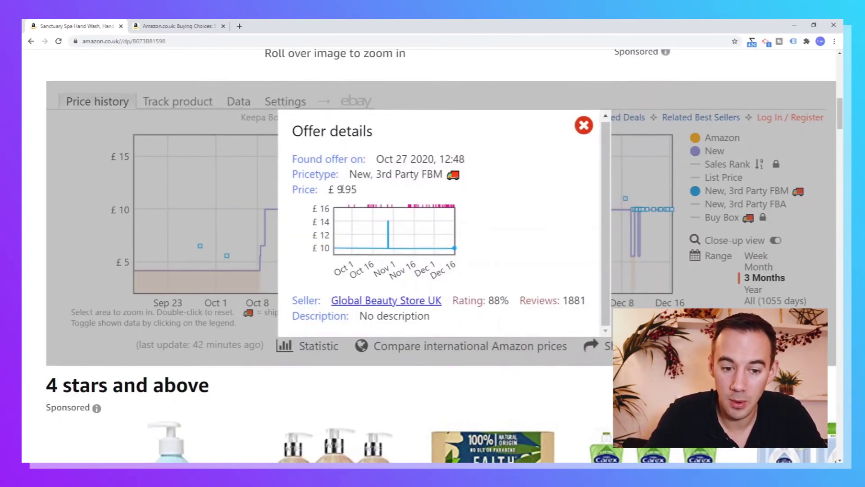
scroll(496, 214, down, 2)
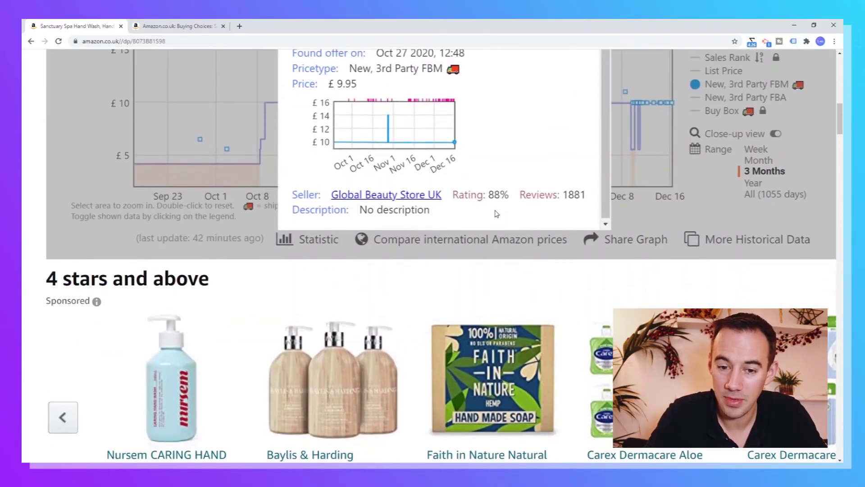
scroll(495, 213, up, 2)
click(582, 114)
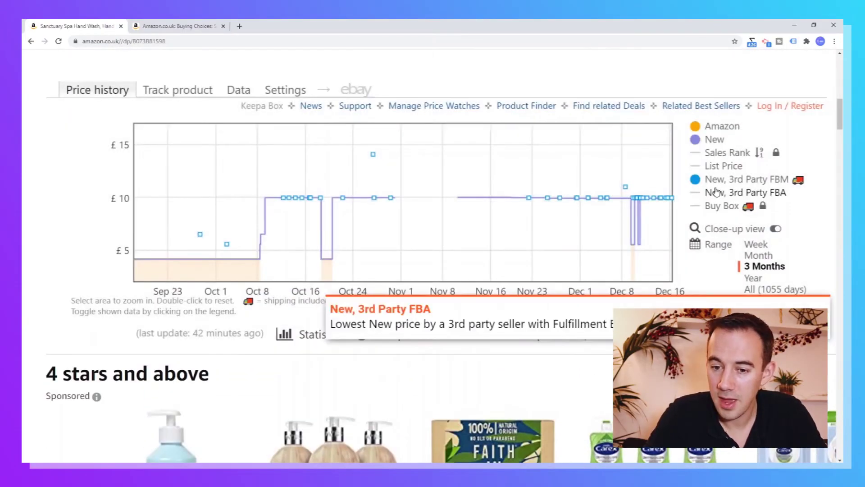
Add the New, 3rd Party FBA series and inspect the offer details of the early-December FBA offer
click(696, 193)
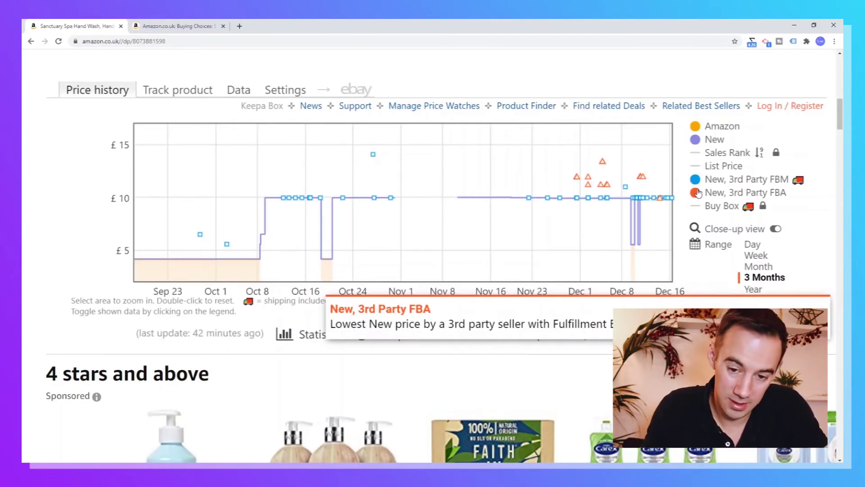
click(577, 180)
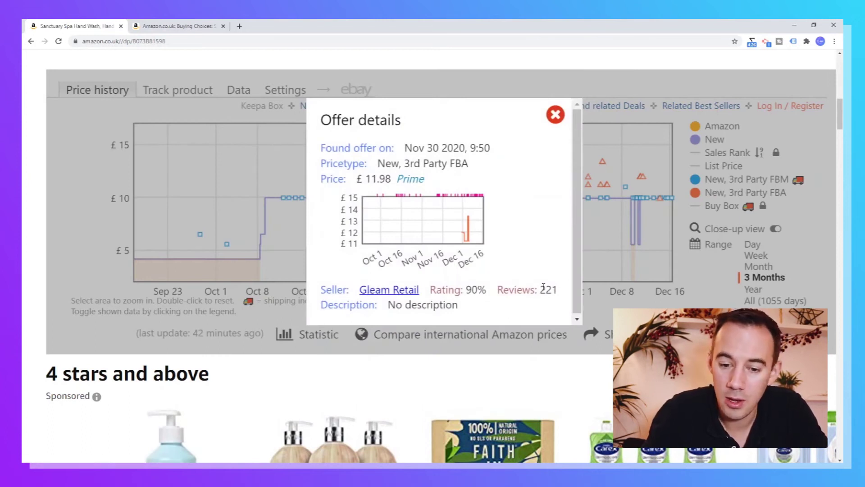
click(555, 116)
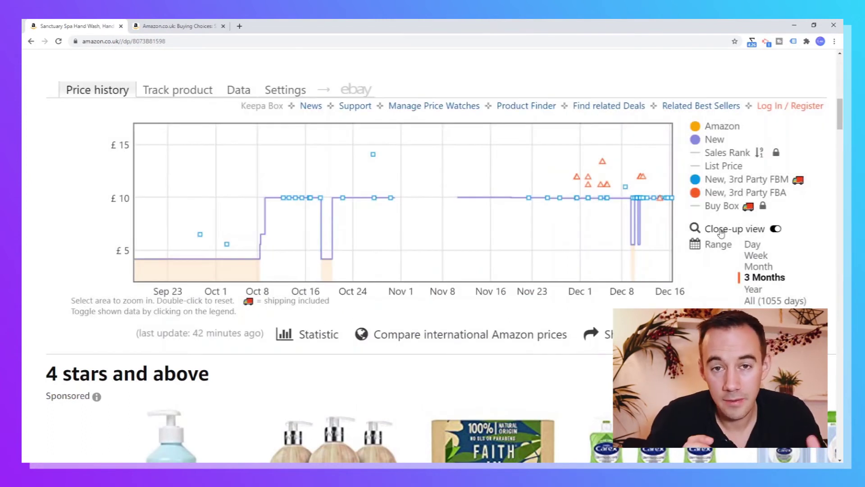
Switch the range to Year, then All (1055 days), and zoom into May–October 2020
click(751, 289)
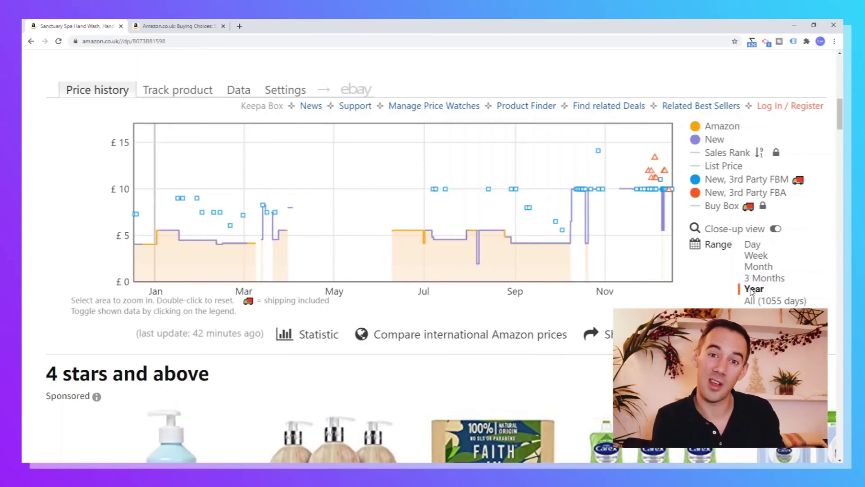
click(757, 300)
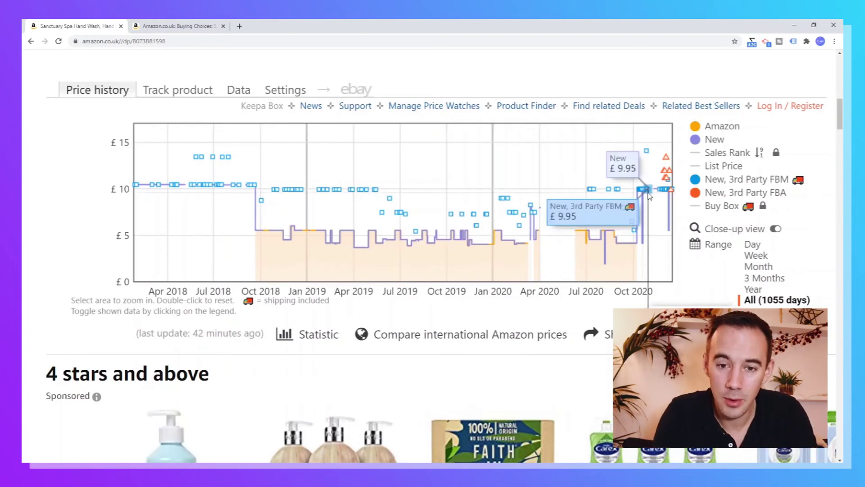
drag(550, 202, 643, 211)
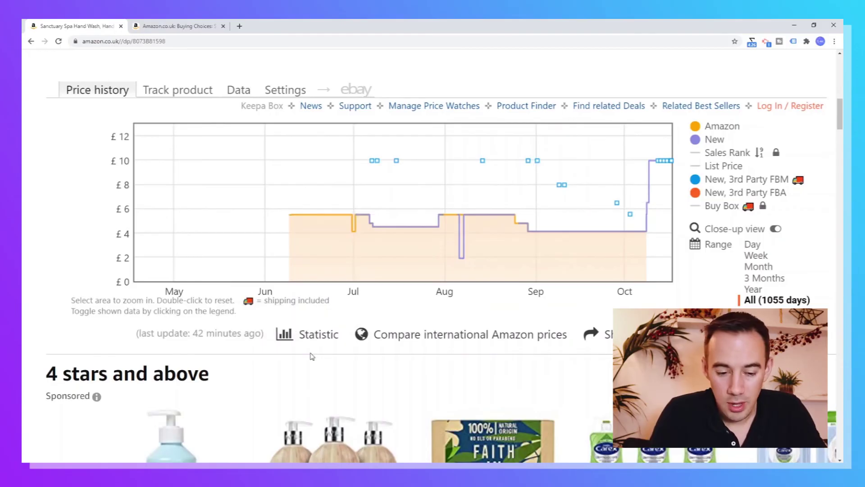
mouse_move(305, 343)
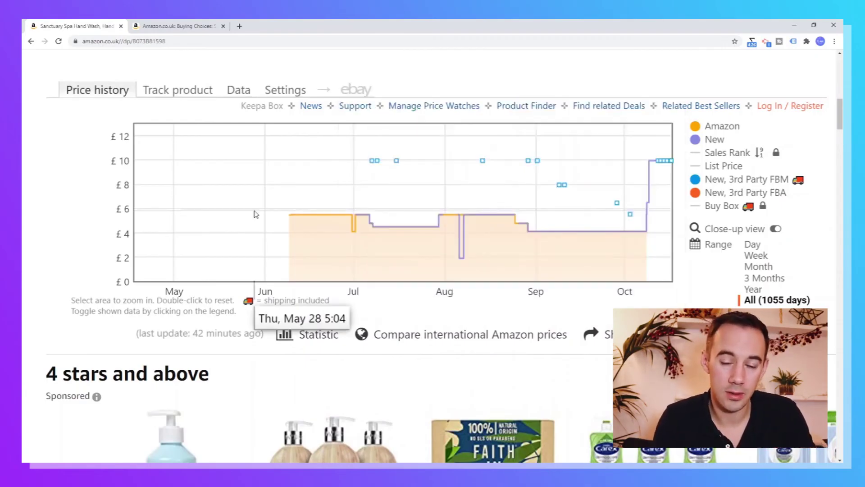
mouse_move(708, 141)
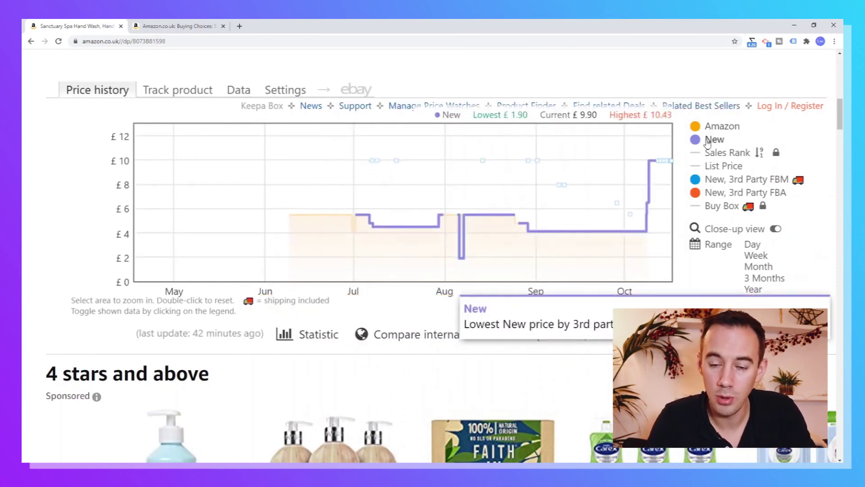